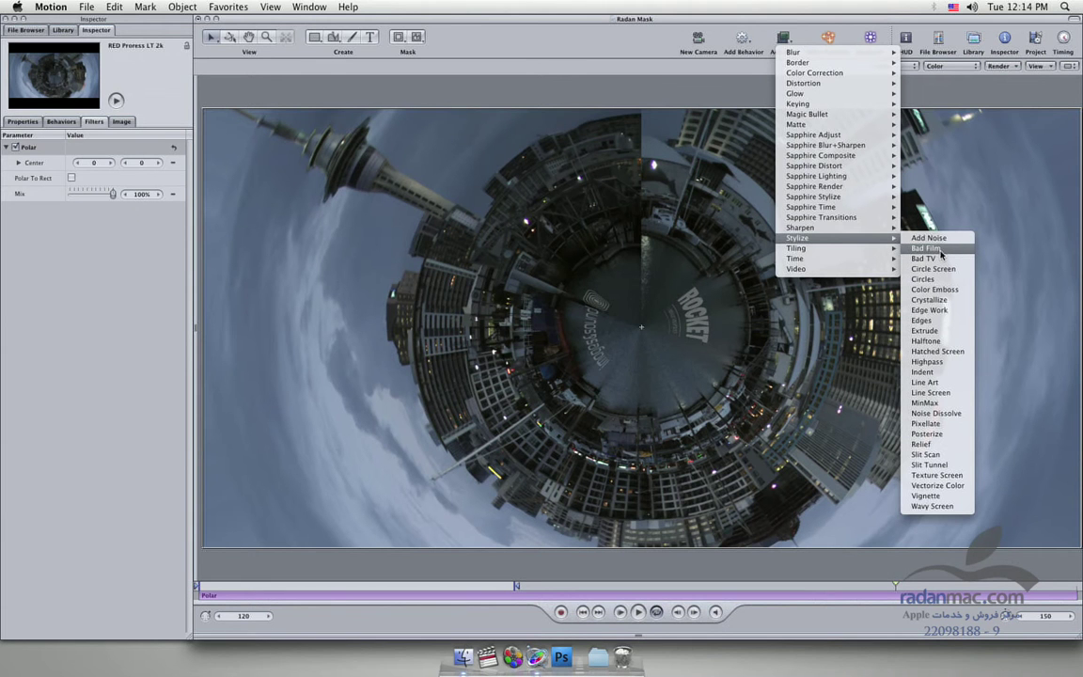
Add the Stylize Bad Film filter to the clip and switch it off with its parameters collapsed
left_click(941, 254)
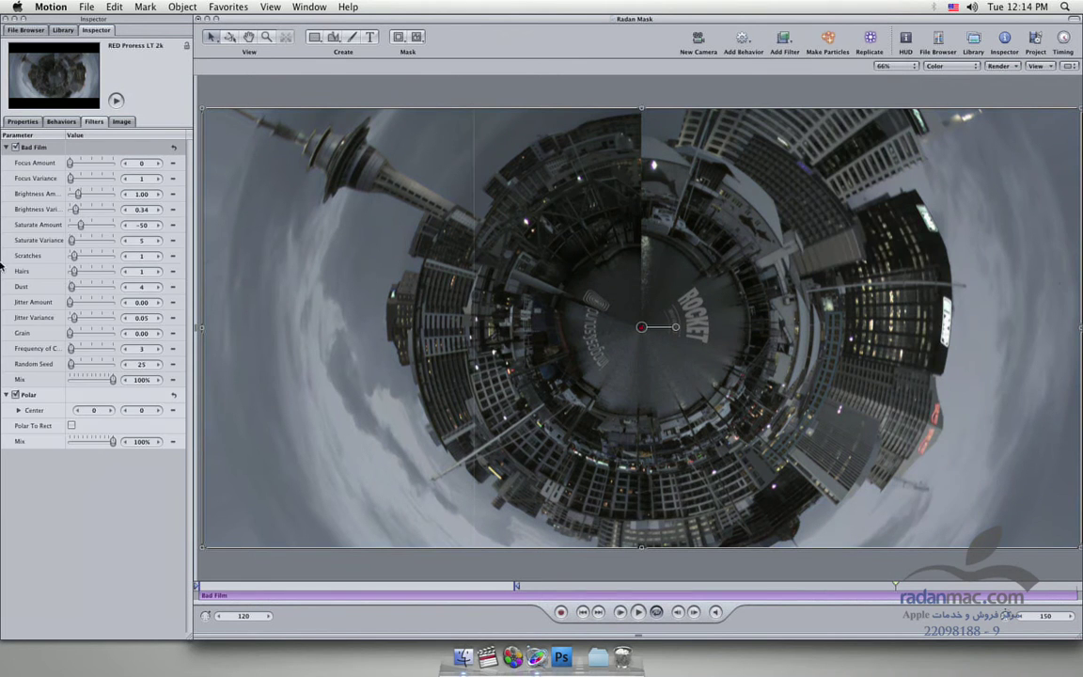
left_click(7, 148)
left_click(14, 148)
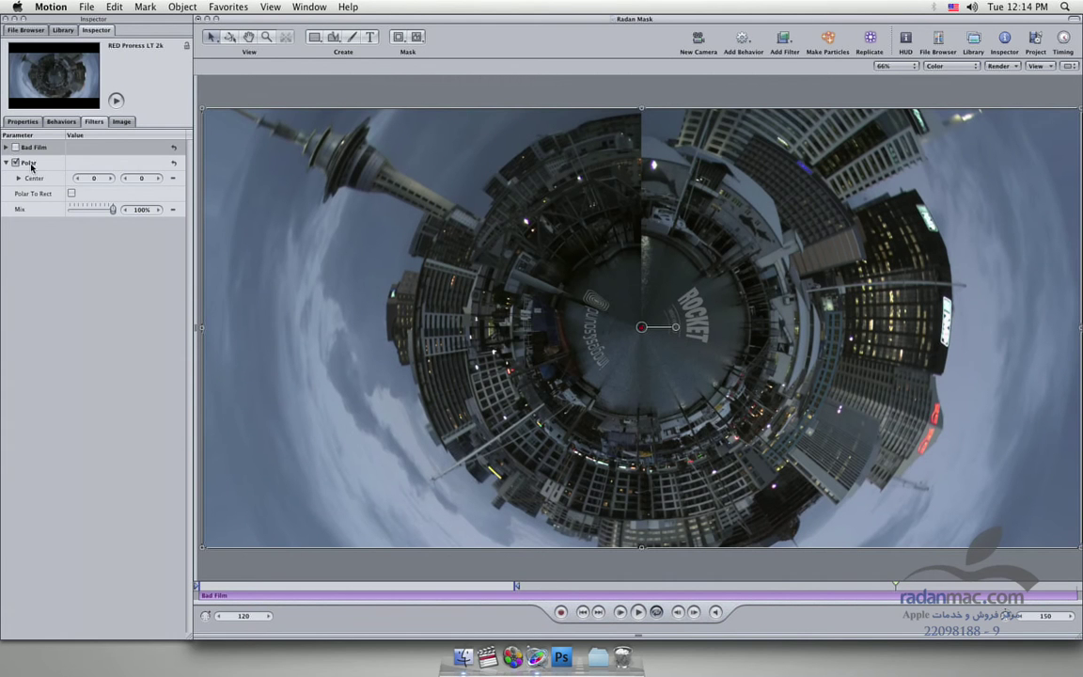
Compare the clip with the Polar filter disabled and enabled, leaving the filter on
left_click(31, 158)
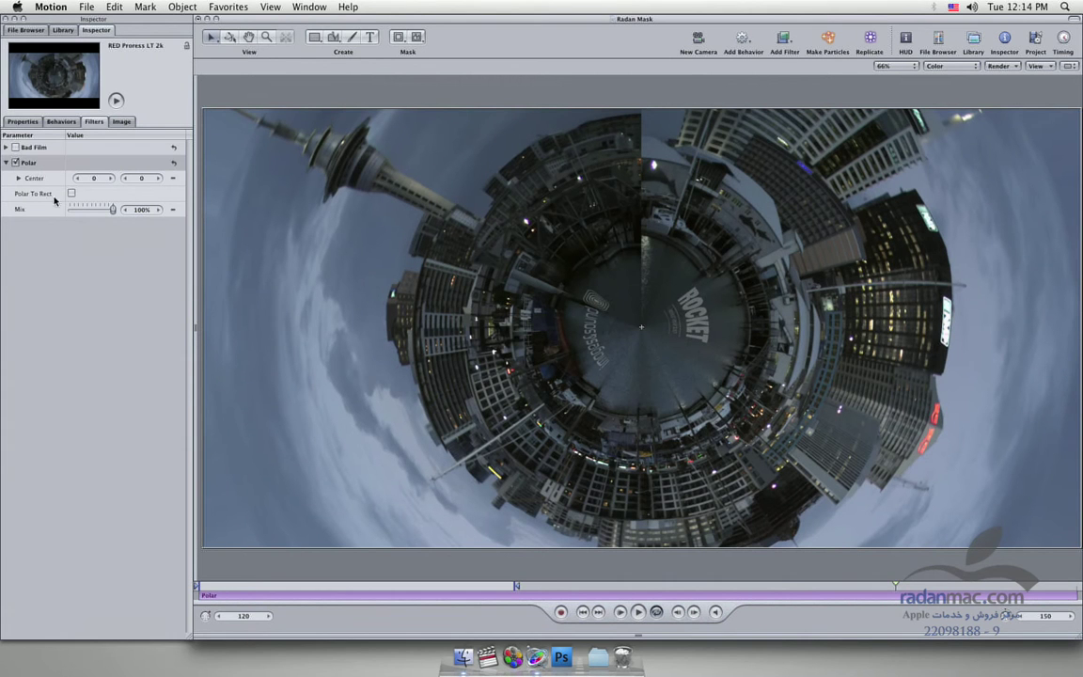
left_click(15, 162)
left_click(15, 162)
left_click(15, 163)
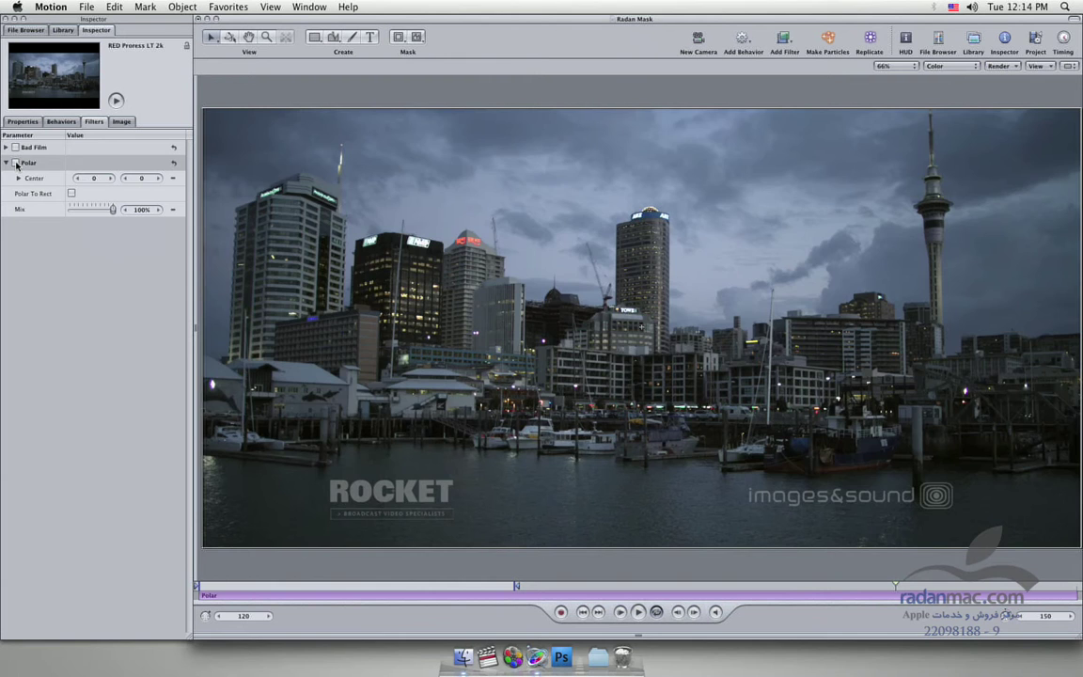
left_click(15, 163)
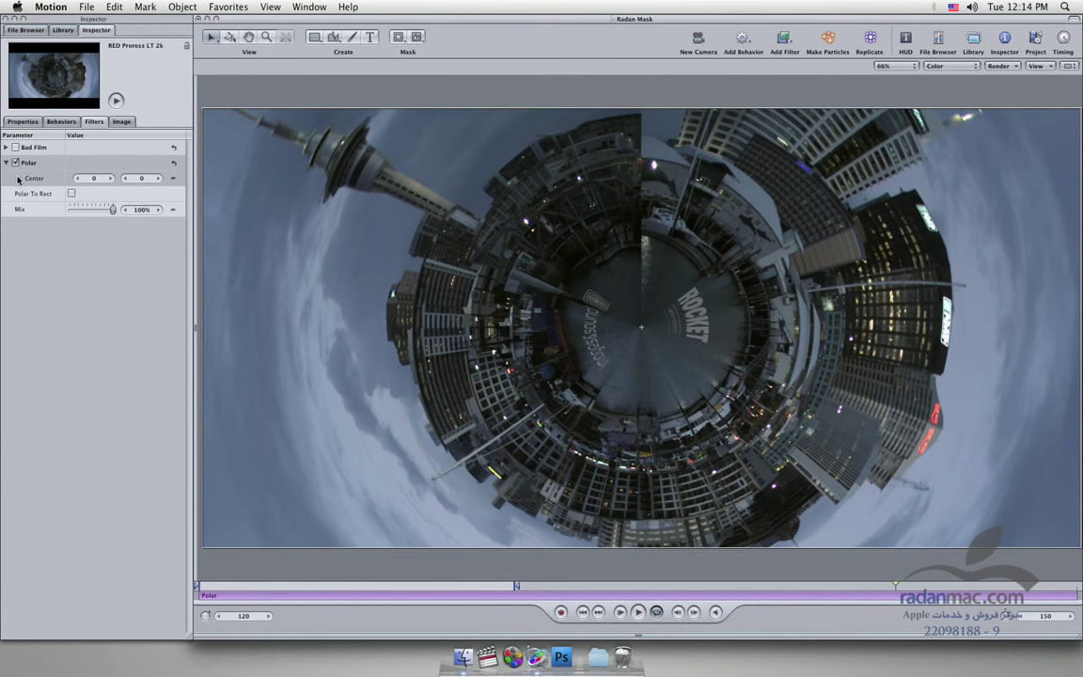
Try the Polar filter with Polar To Rect enabled and its center moved to 1026, 513 in the frame's corner
left_click(19, 178)
left_click_drag(641, 326, 660, 340)
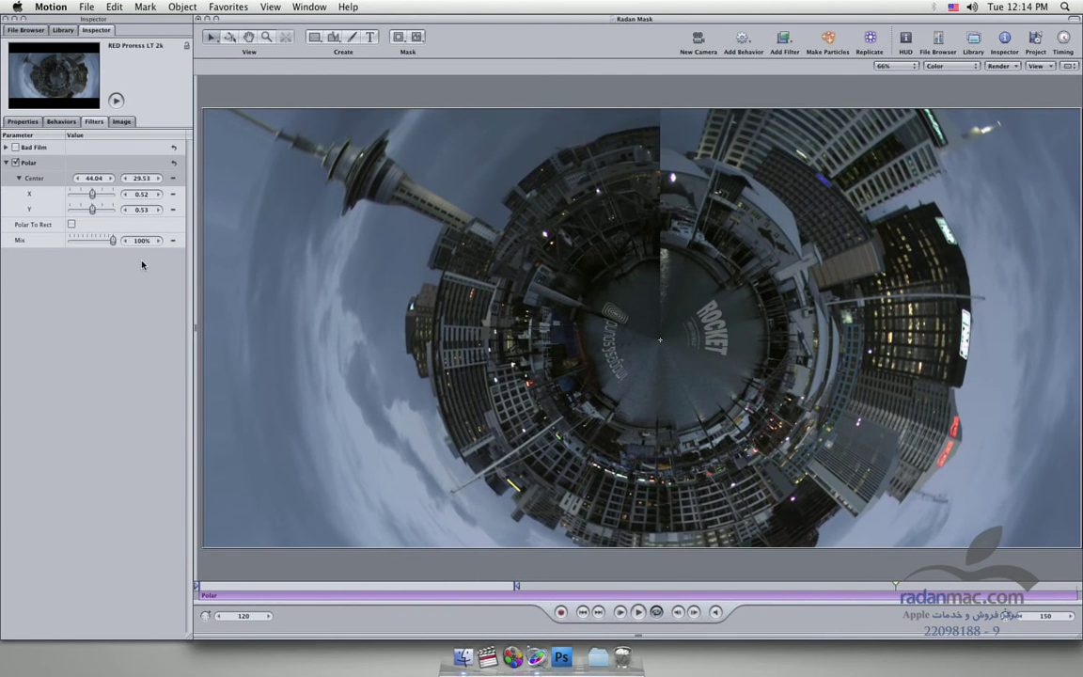
left_click(71, 225)
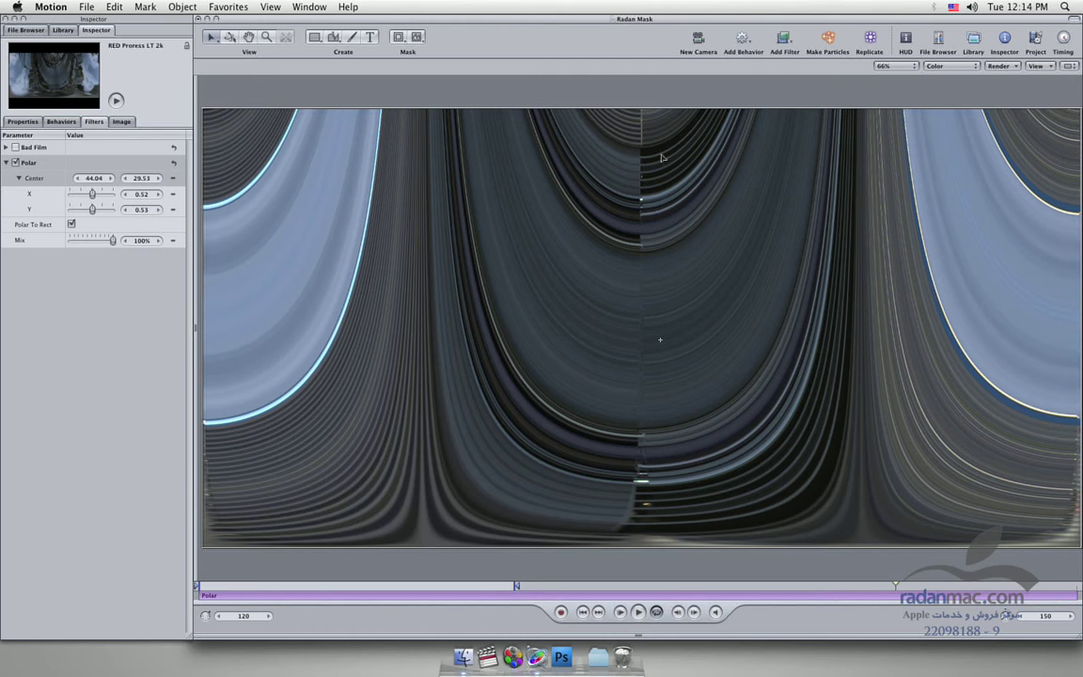
left_click_drag(661, 341, 1079, 549)
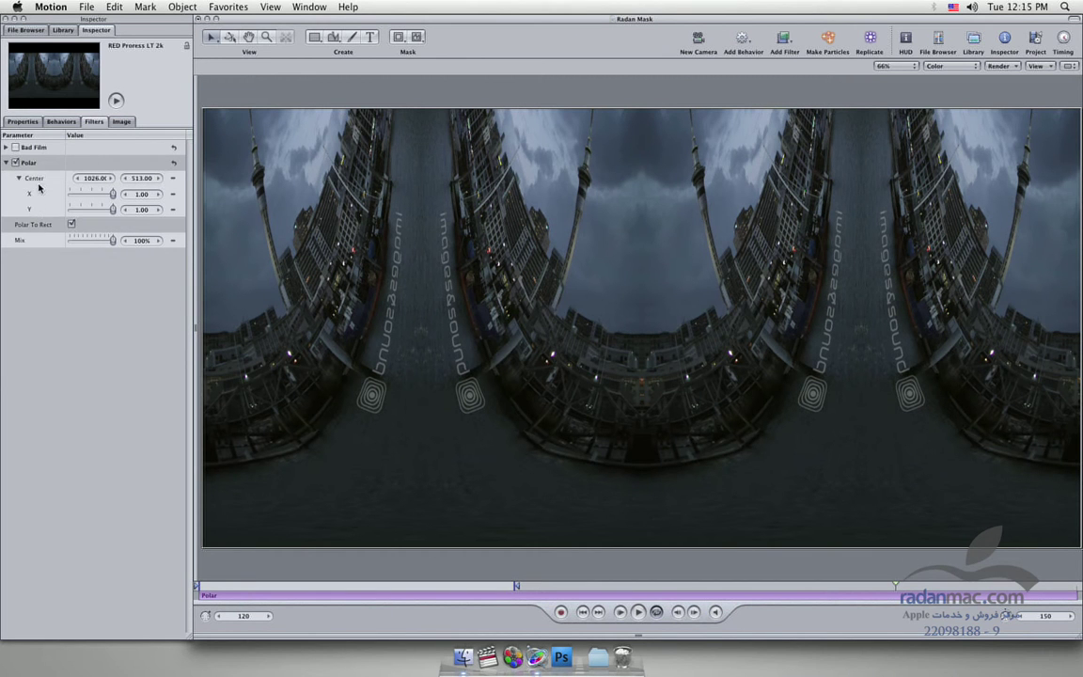
Delete the Polar filter from the clip and re-enable the Bad Film filter with its parameters expanded
key("Delete")
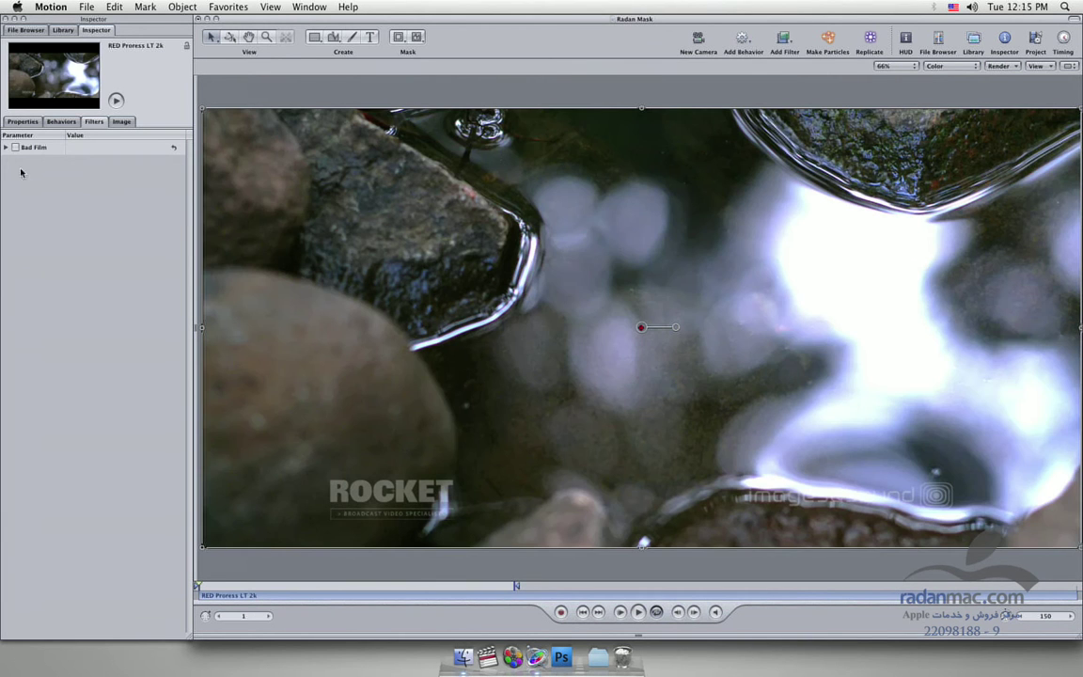
left_click(4, 148)
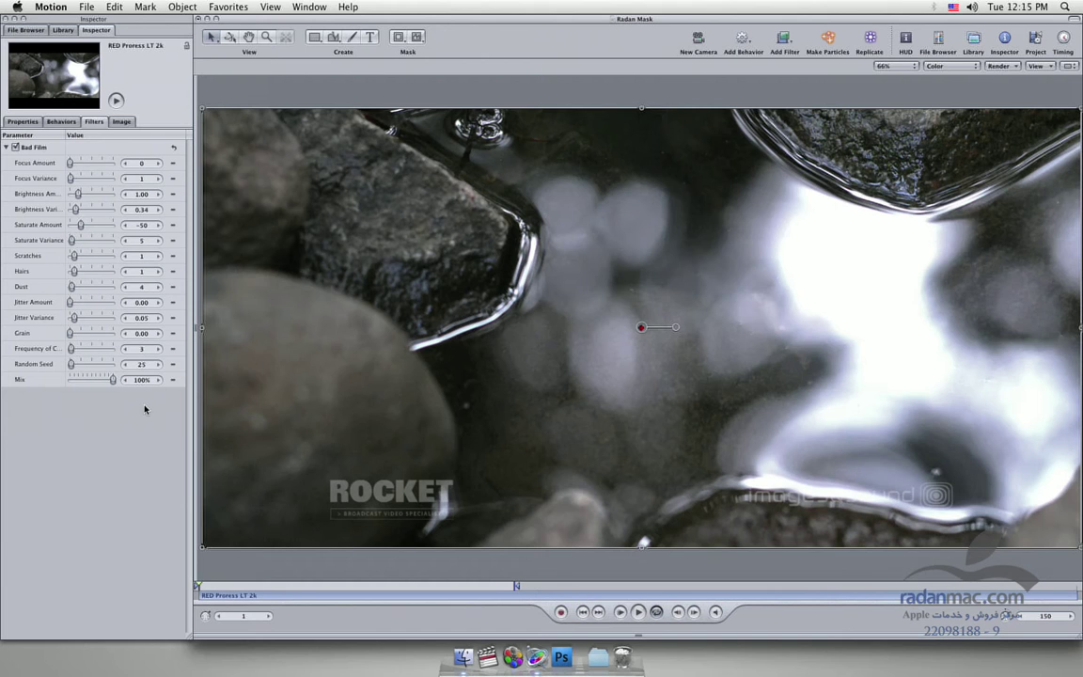
Set Bad Film's Scratches to 4, Hairs to 4 and Dust to 22, playing the clip to check the effect
left_click(637, 613)
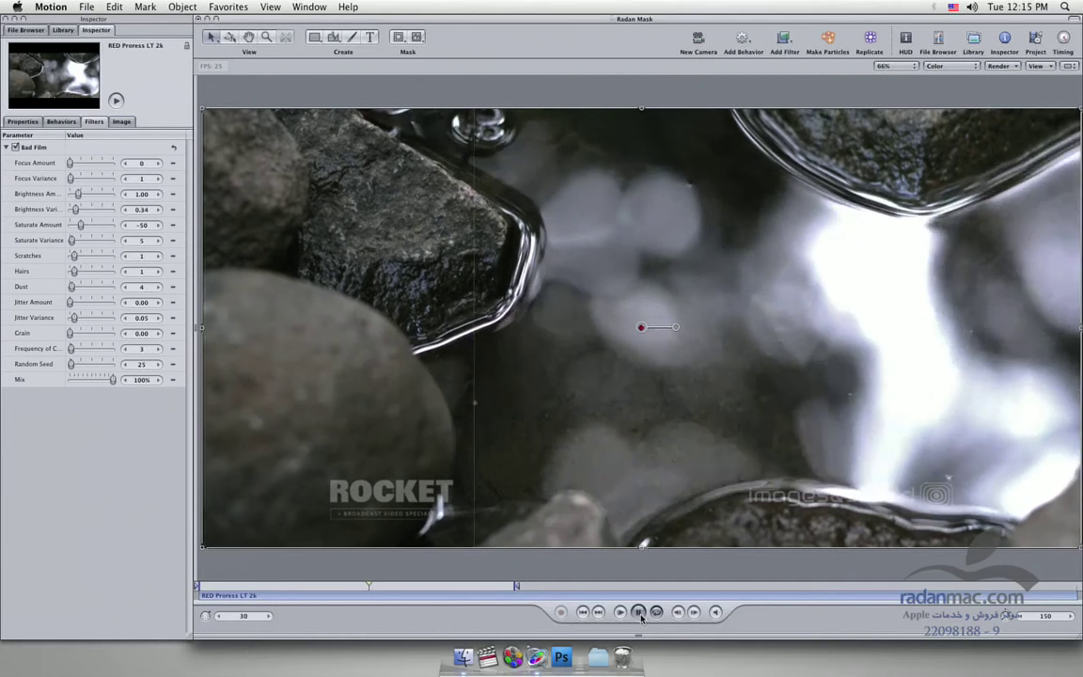
left_click(639, 612)
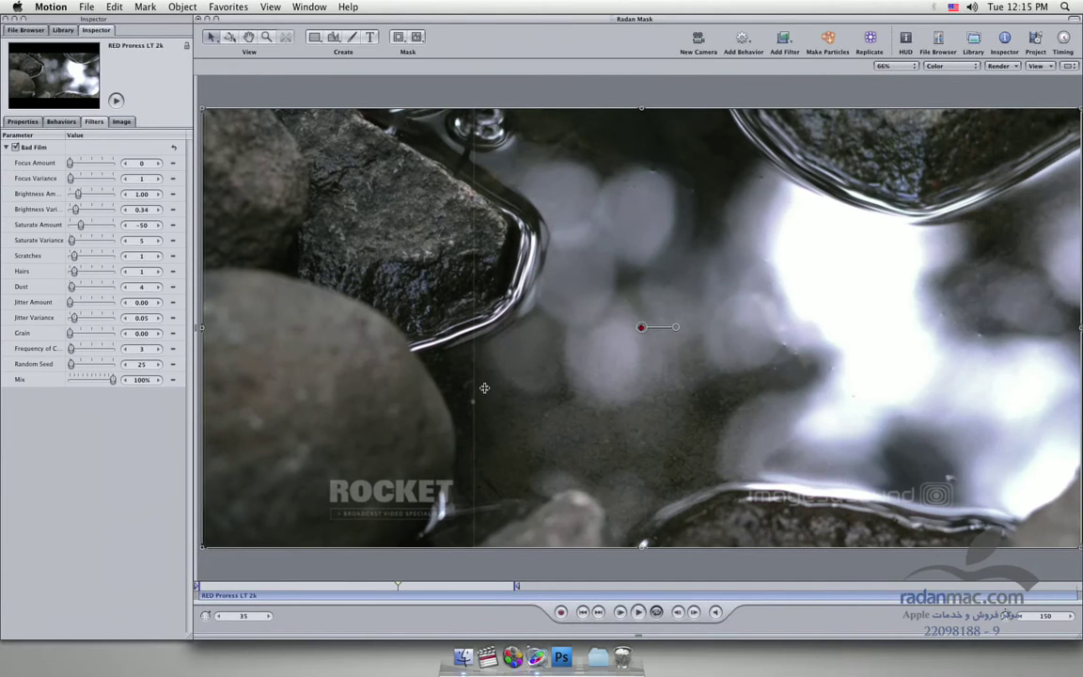
left_click_drag(73, 256, 79, 286)
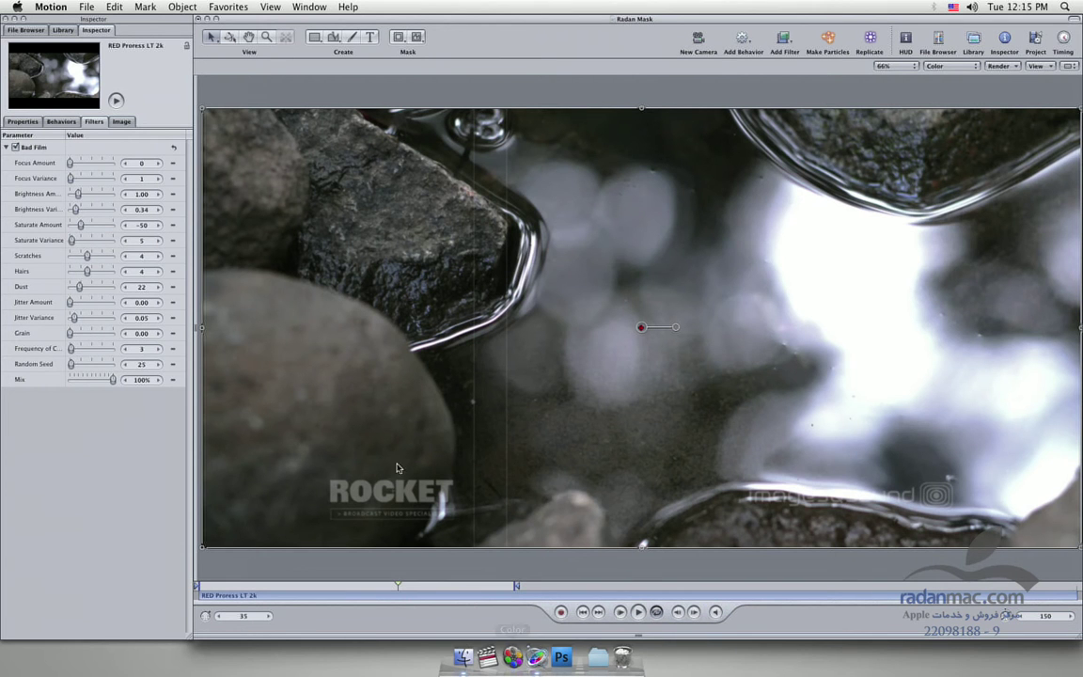
left_click(637, 612)
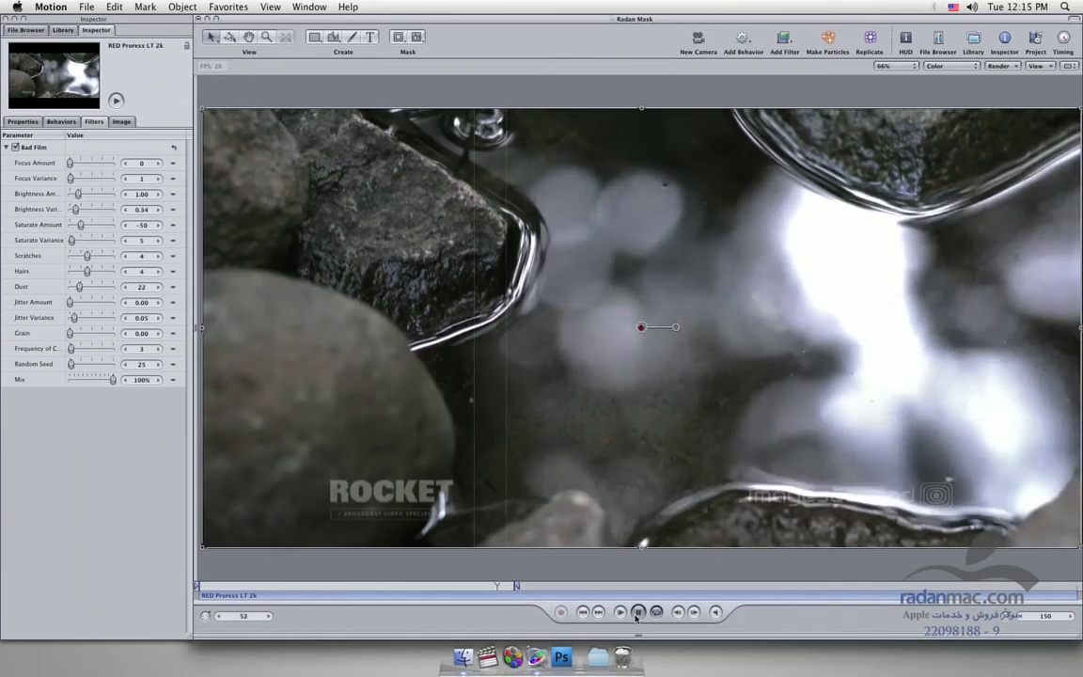
left_click(637, 612)
left_click(638, 612)
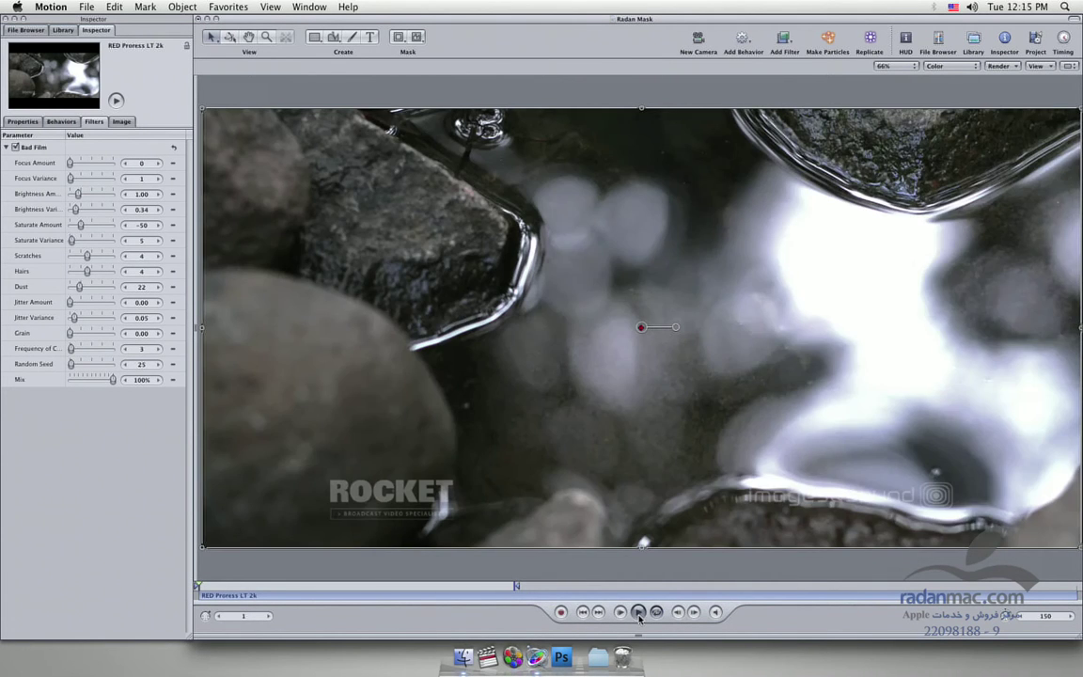
left_click(638, 612)
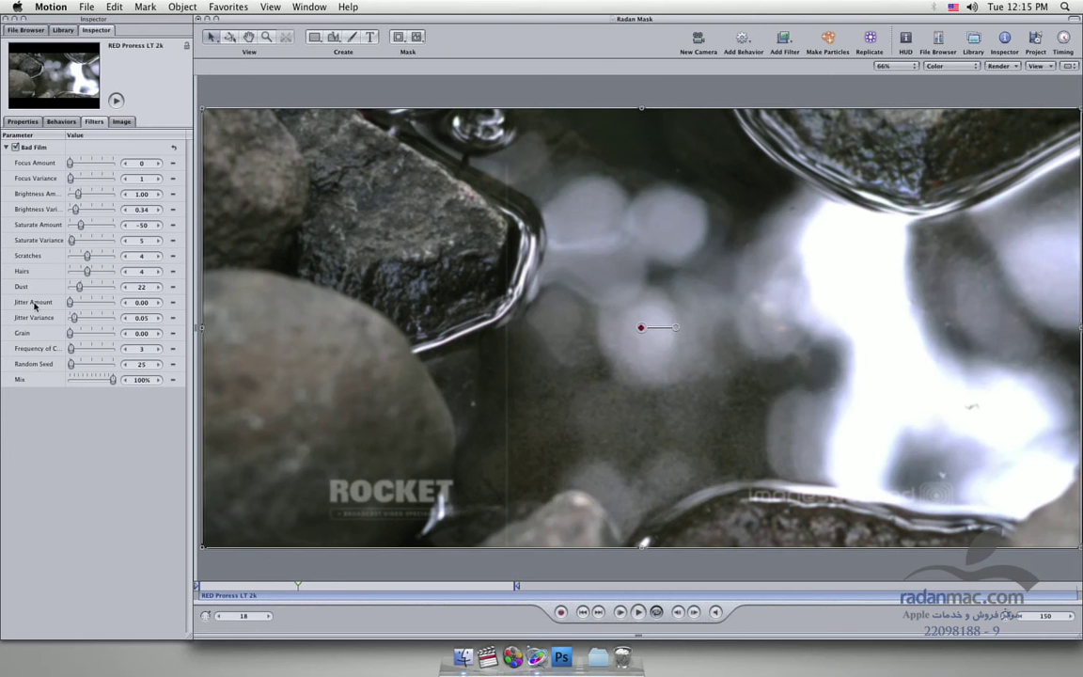
Set the Bad Film filter's Focus Amount to 1 and its Brightness Amount to 1.38
left_click(34, 151)
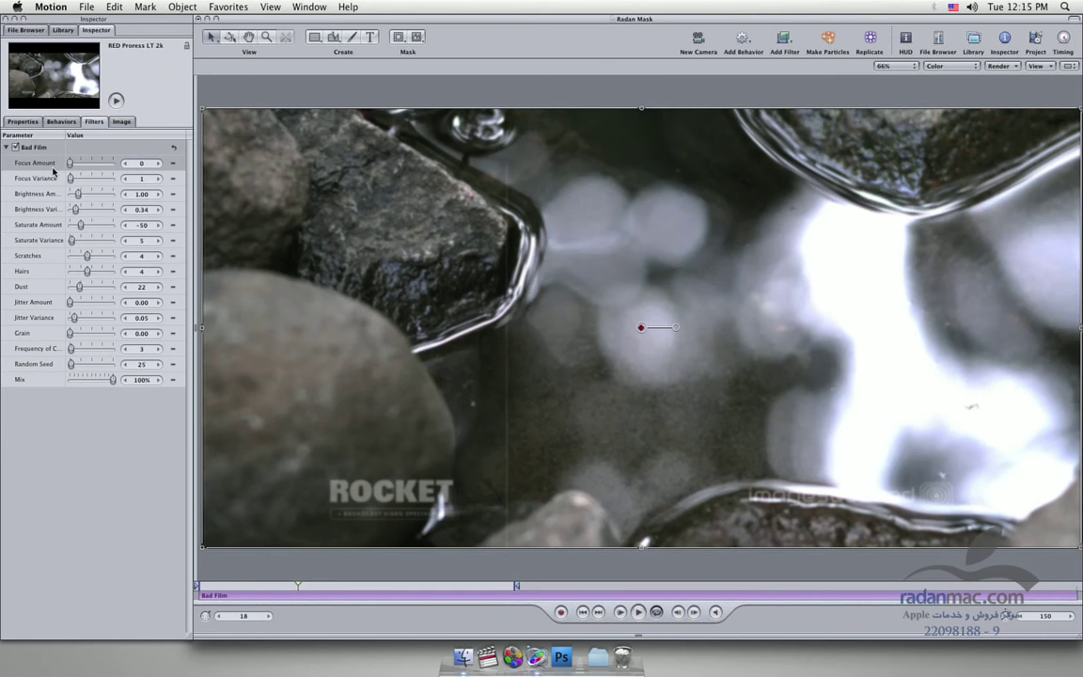
left_click_drag(69, 164, 71, 163)
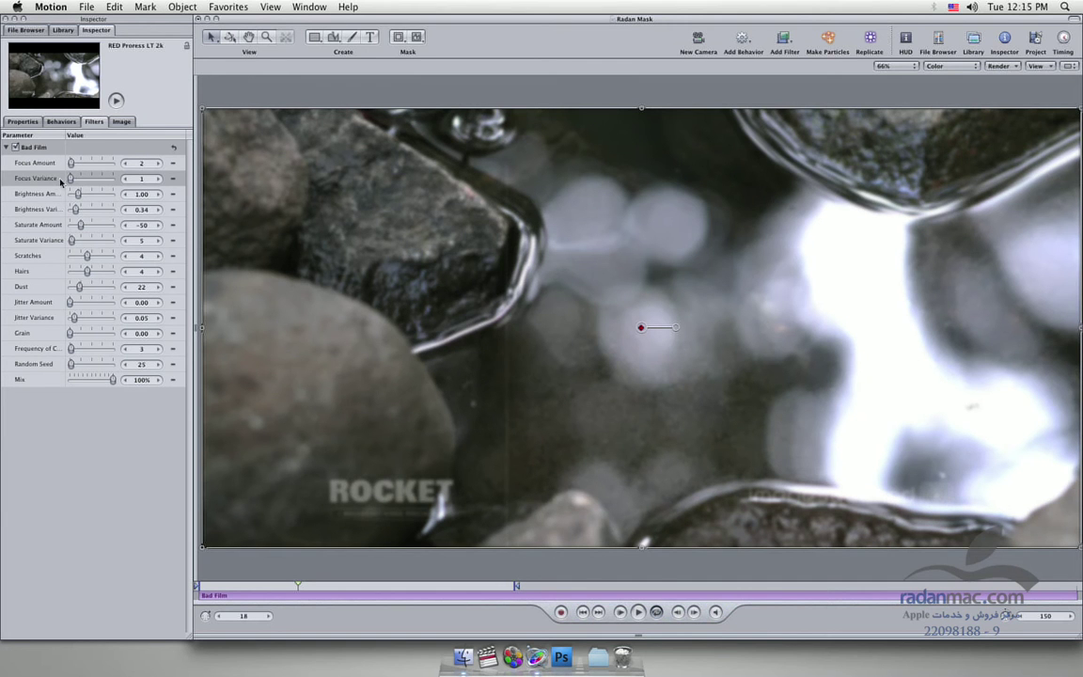
left_click_drag(70, 163, 68, 164)
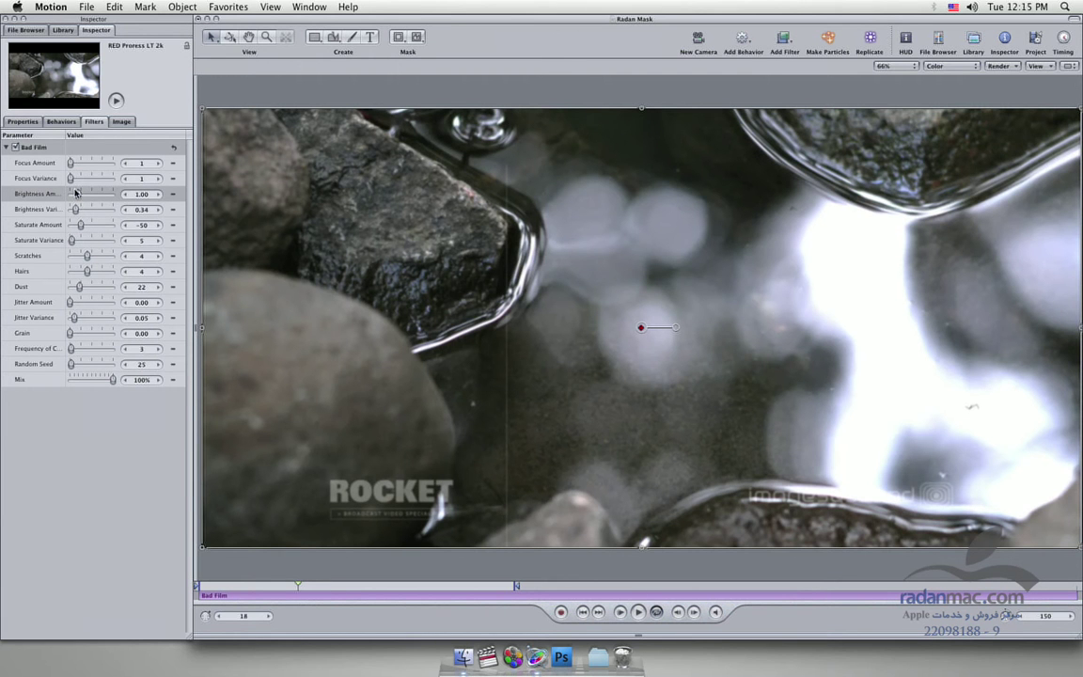
left_click_drag(79, 195, 85, 197)
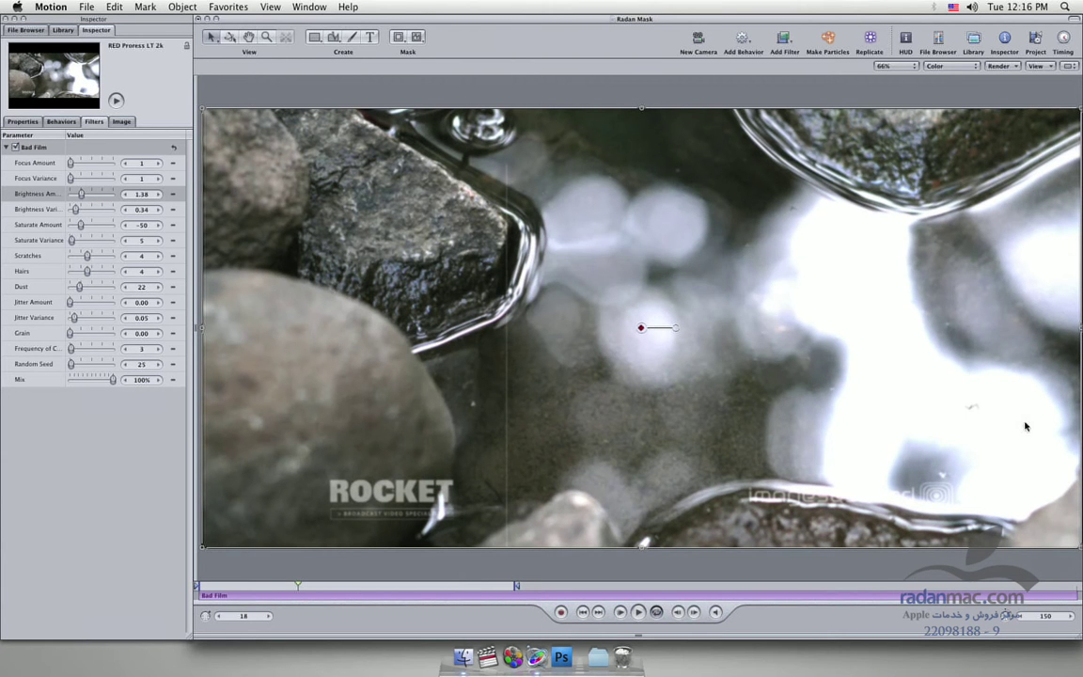
left_click(75, 218)
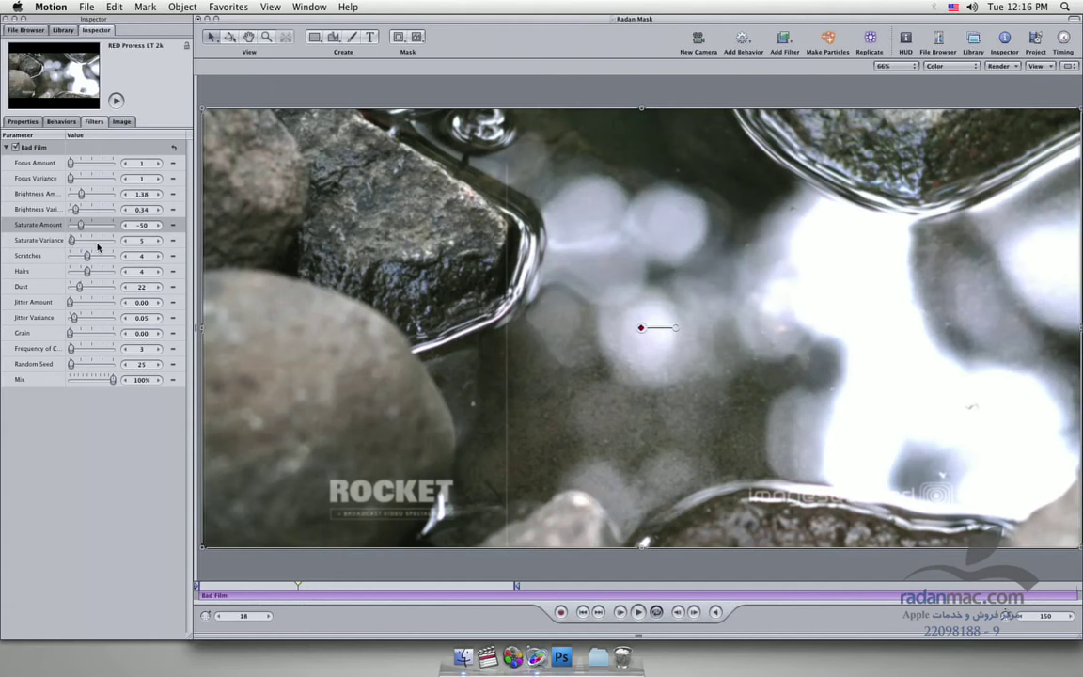
left_click(30, 242)
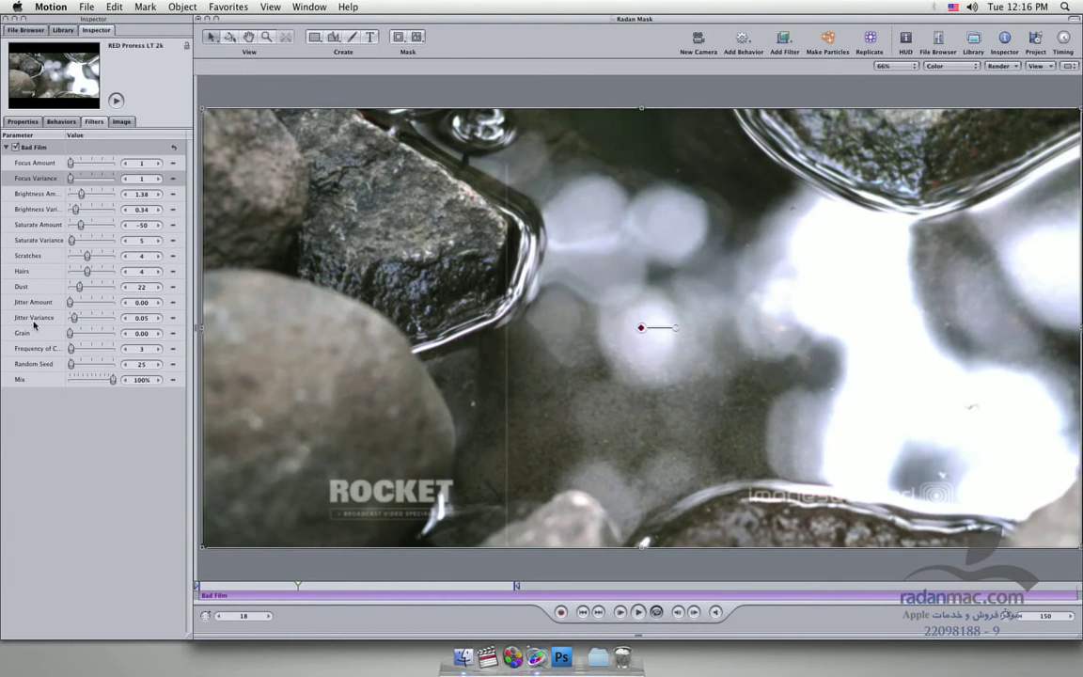
left_click(44, 257)
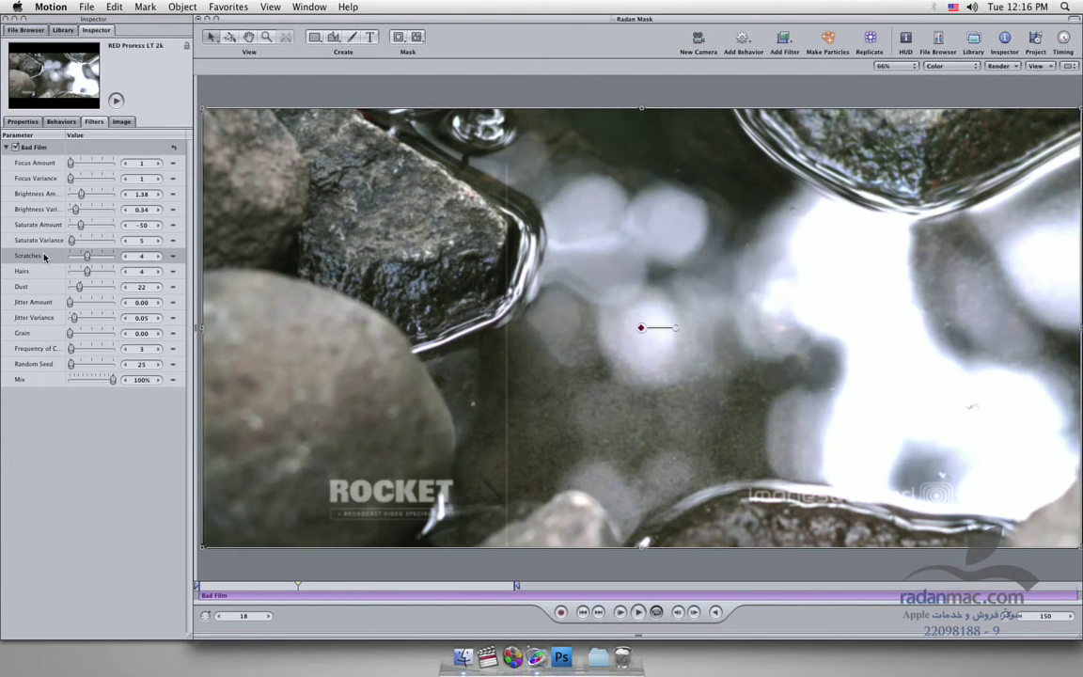
left_click(30, 271)
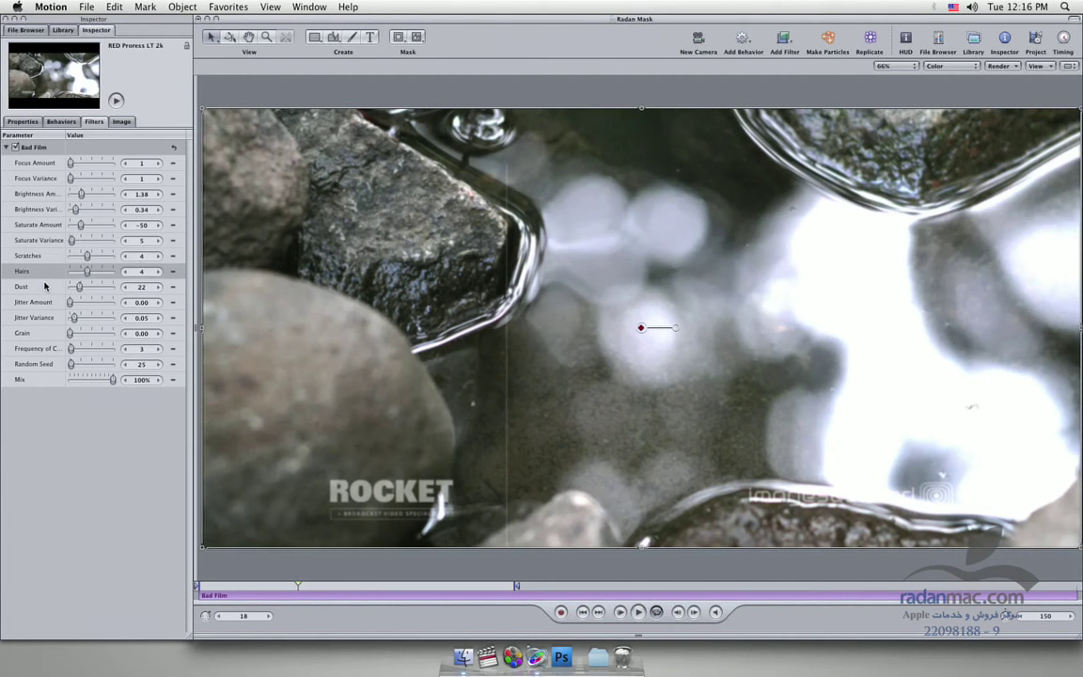
left_click(34, 285)
Set the Bad Film filter's Jitter Amount to 0.14 and its Grain to 0.14
left_click(41, 301)
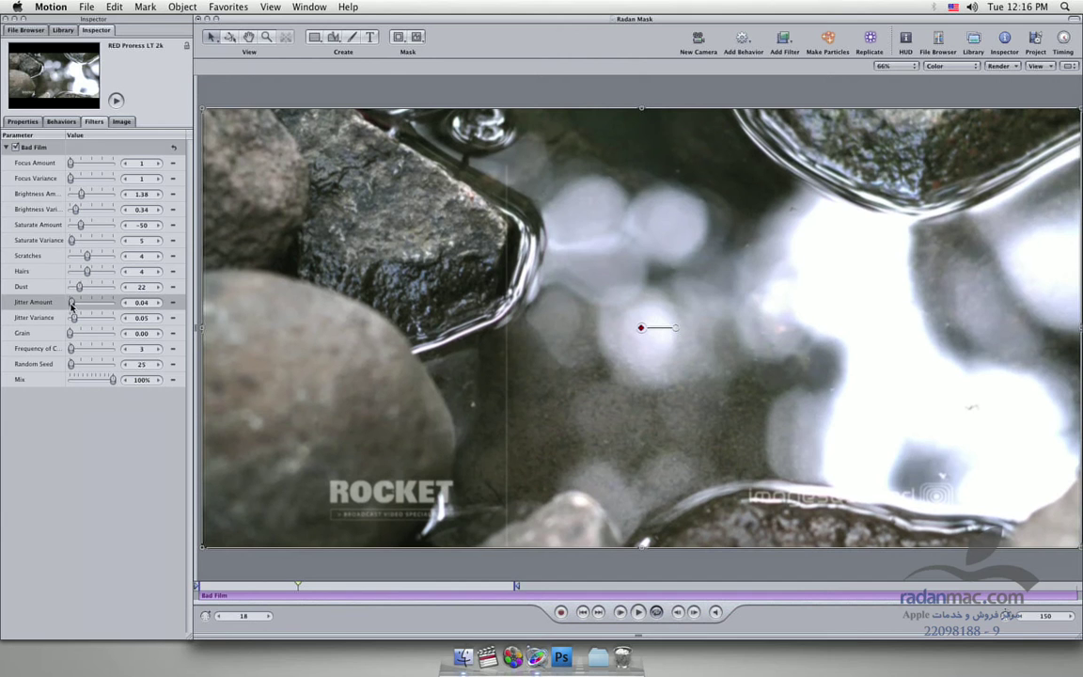
left_click_drag(69, 306, 73, 306)
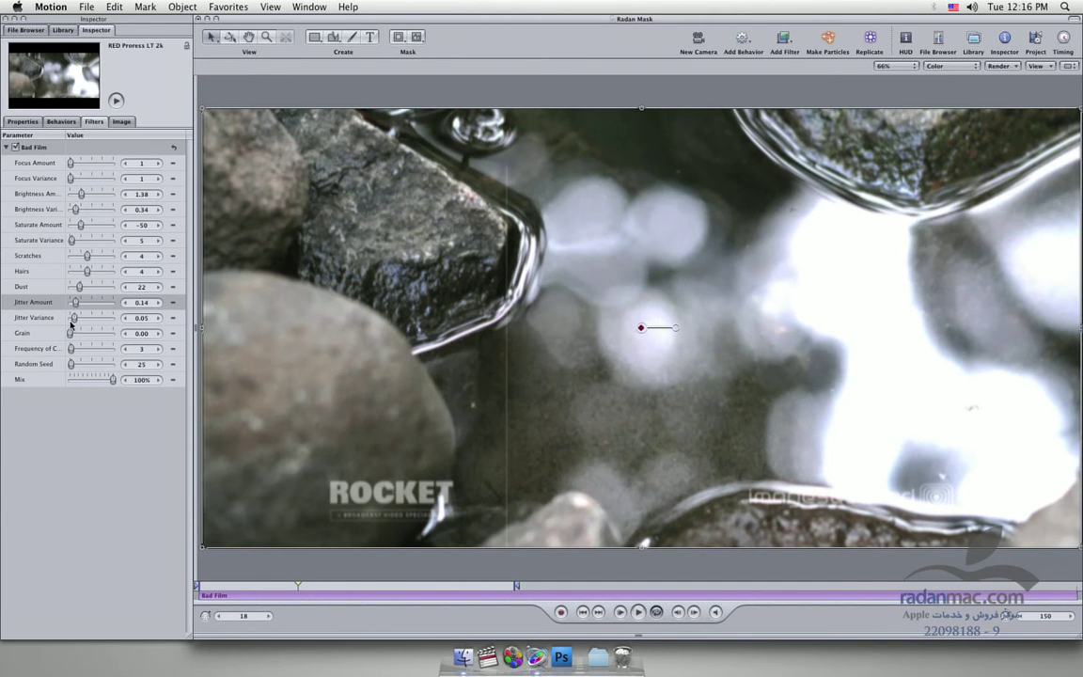
left_click_drag(69, 332, 76, 334)
Widen the Inspector and its Parameter column until the Frequency of Change name is fully readable
left_click_drag(67, 137, 74, 137)
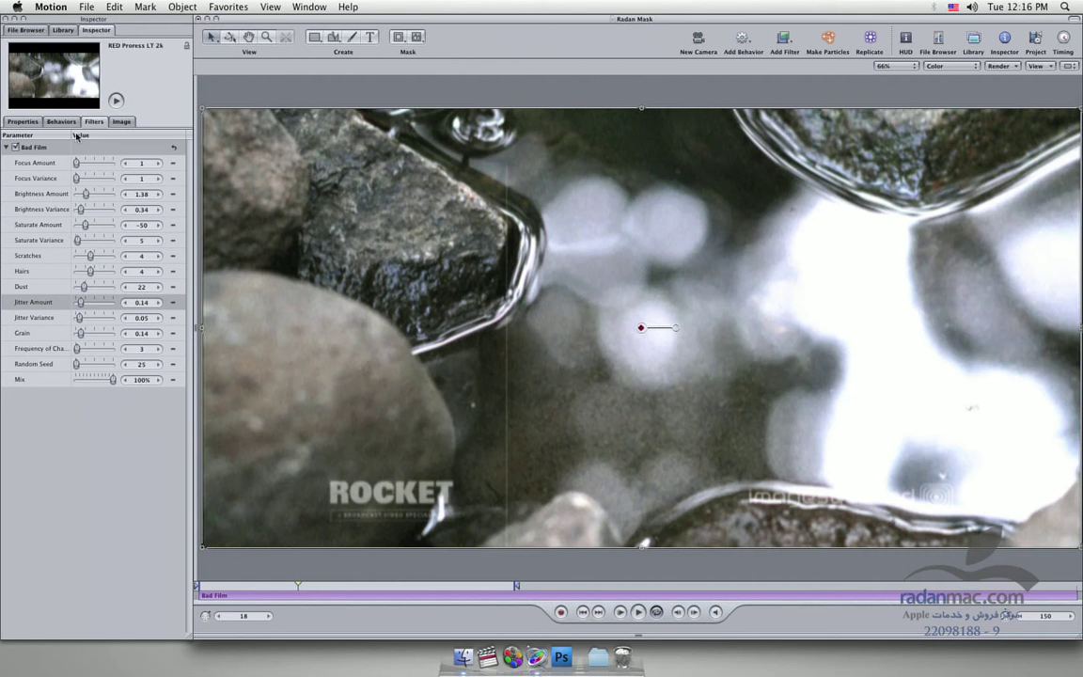
left_click(42, 349)
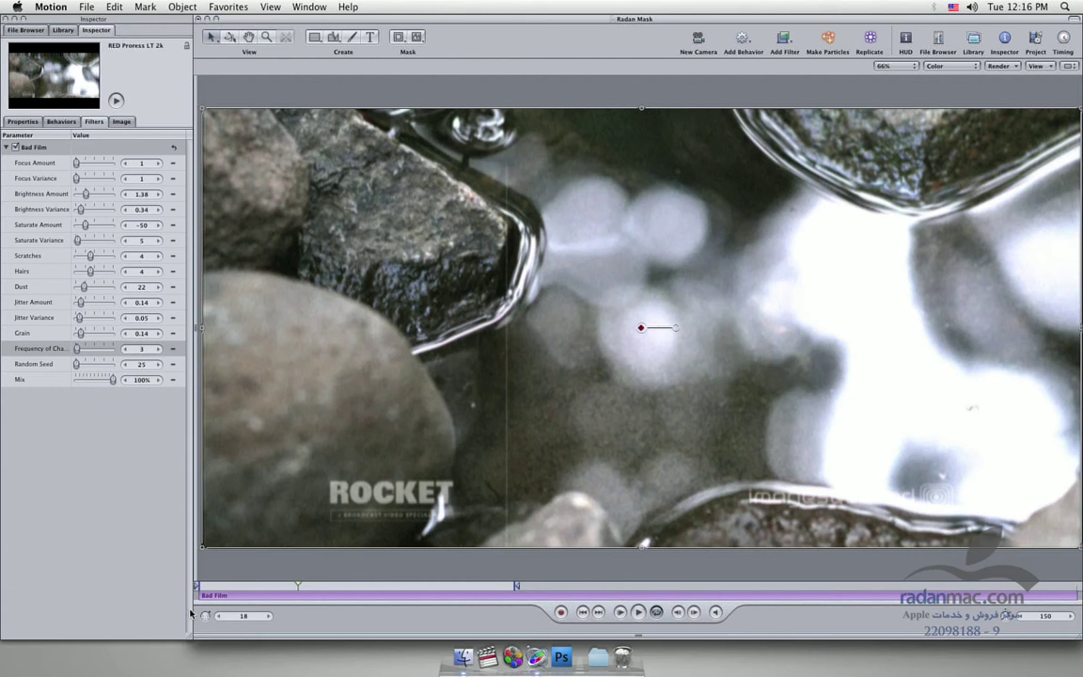
left_click_drag(185, 549, 252, 560)
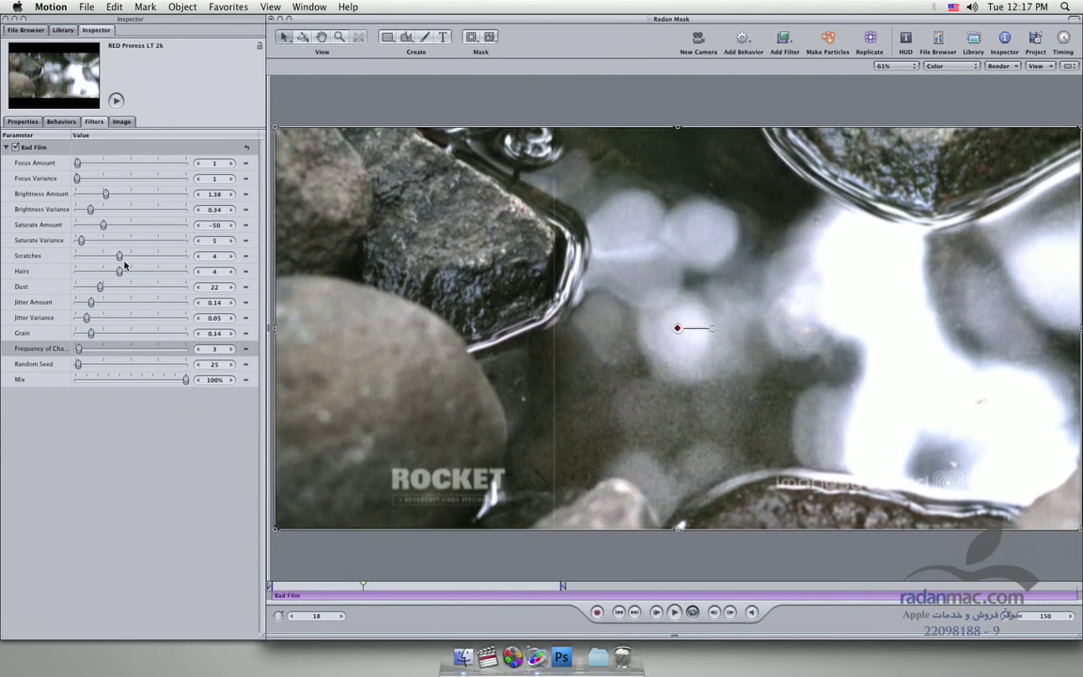
left_click_drag(72, 136, 90, 135)
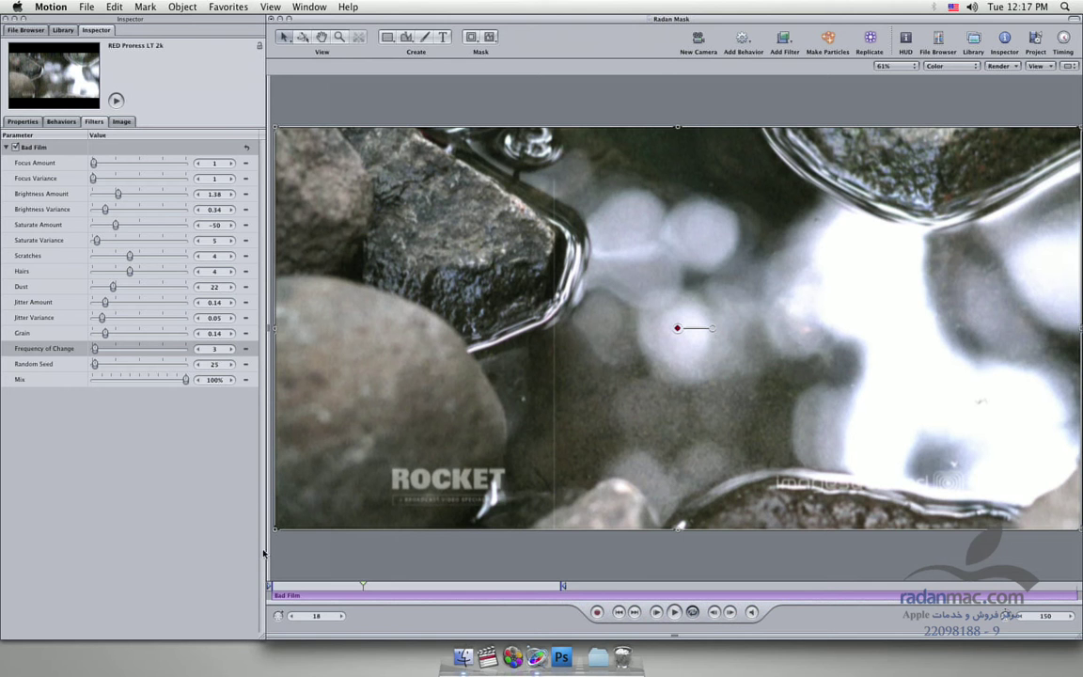
left_click_drag(267, 543, 231, 451)
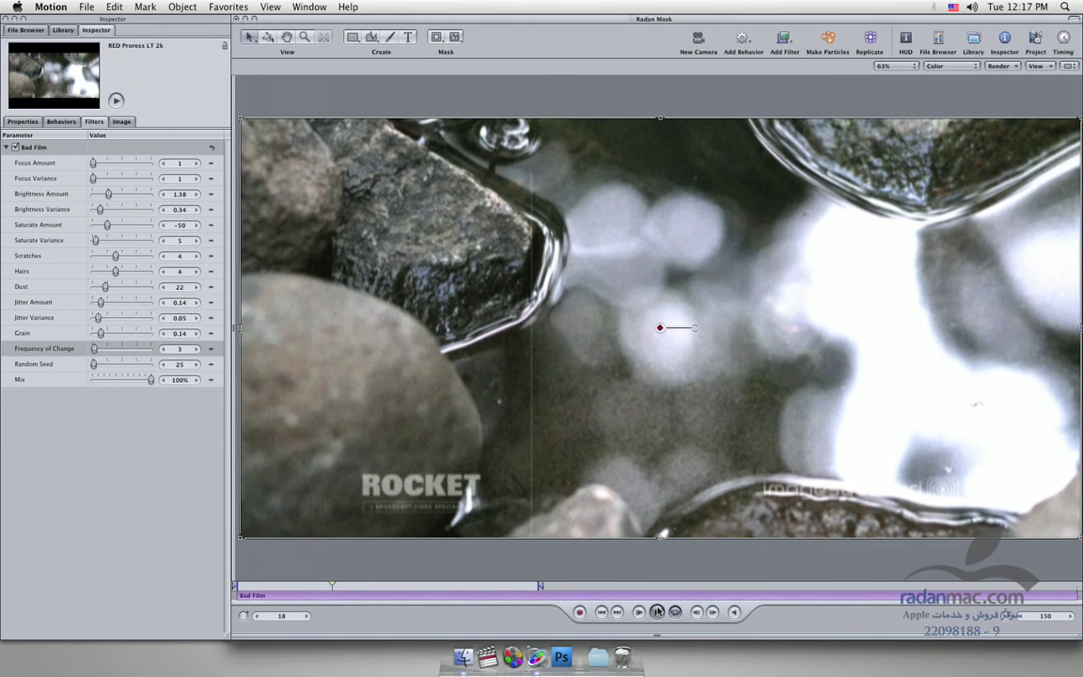
Test the clip's playback, then create a RAM preview of the play range from frame 1 and play it
left_click(658, 612)
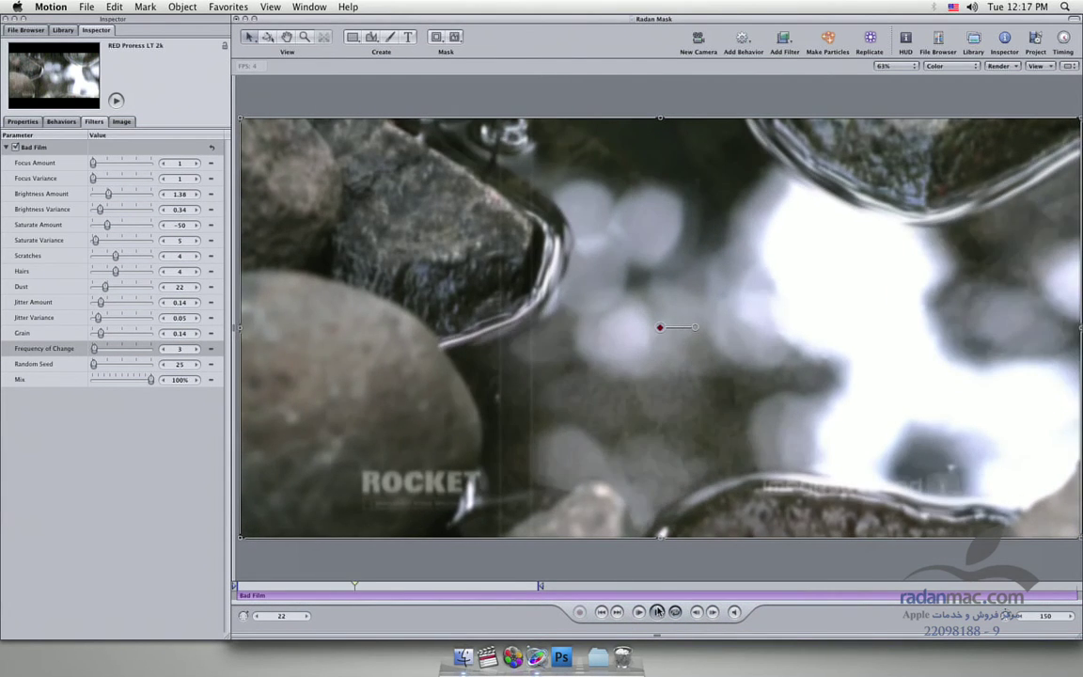
left_click(657, 612)
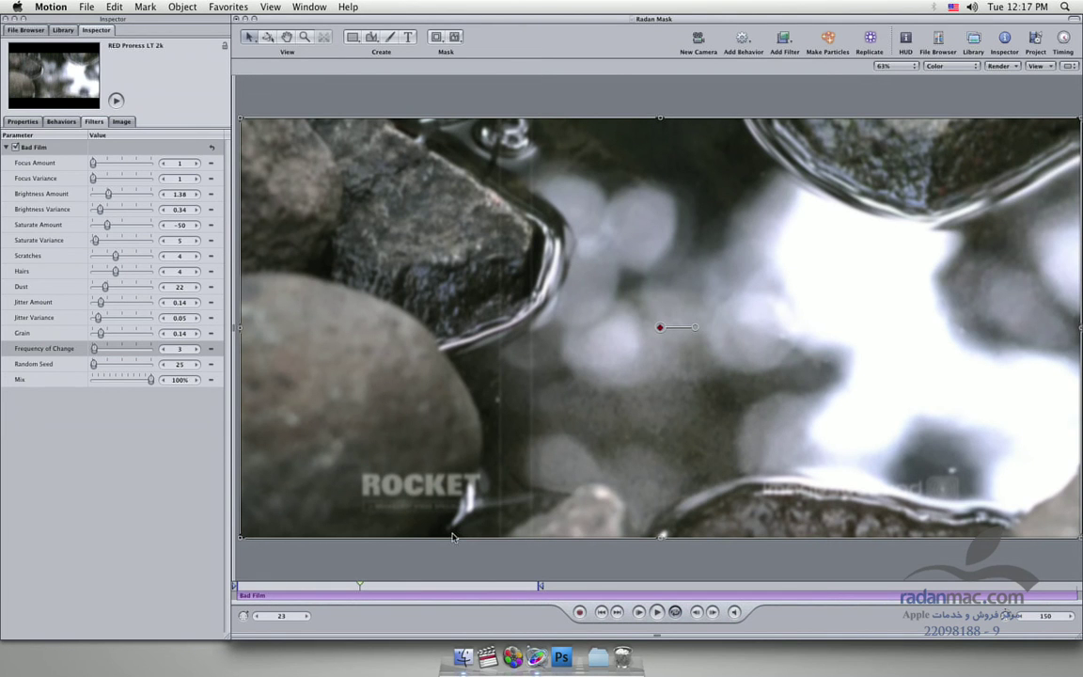
key("Home")
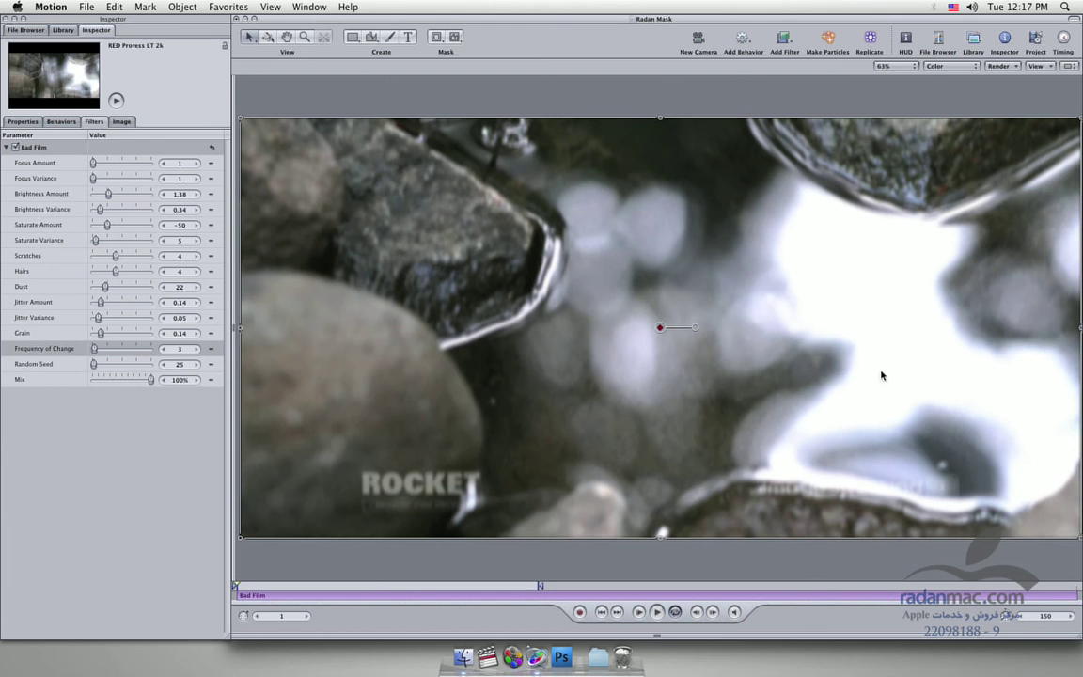
left_click(183, 162)
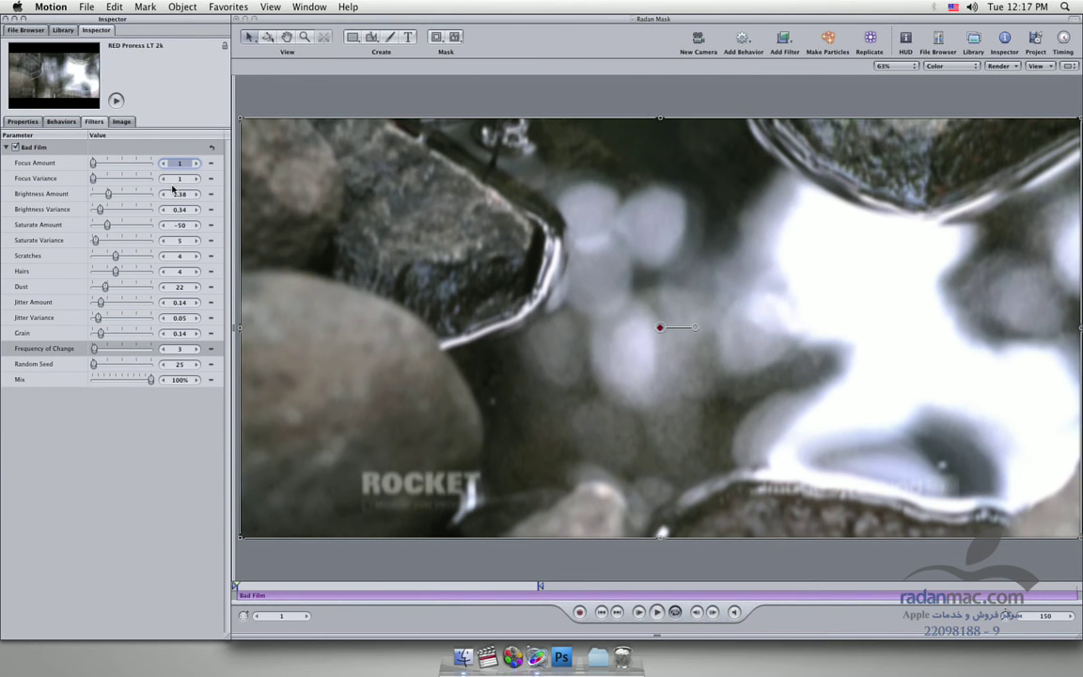
key("super+r")
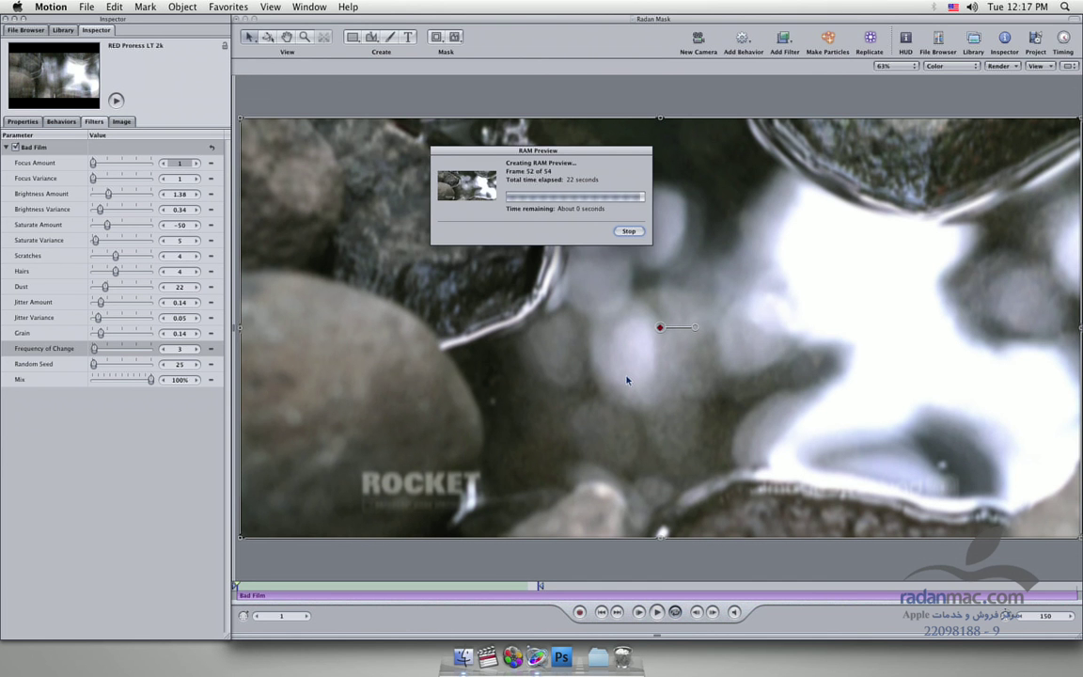
left_click(657, 612)
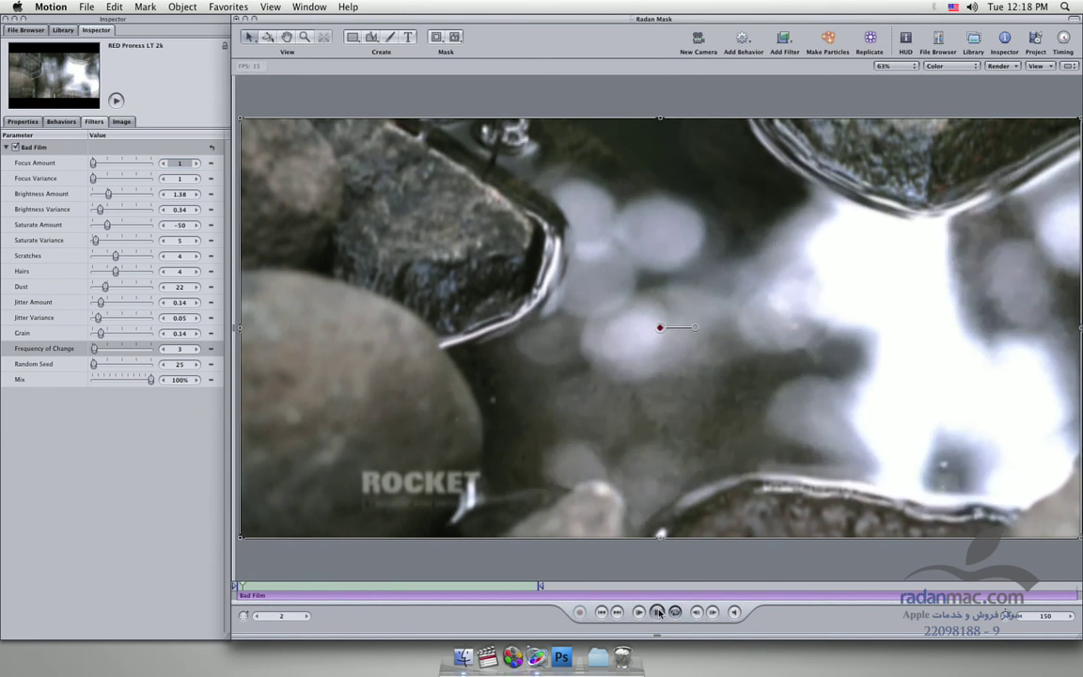